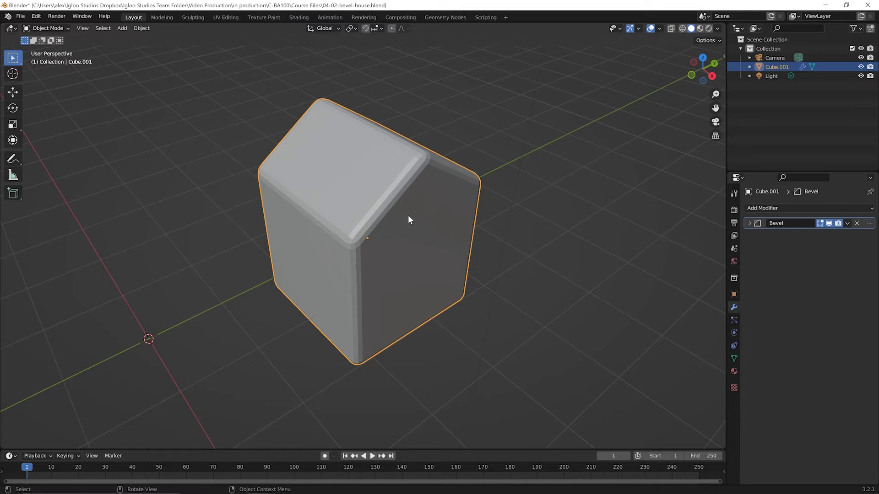
# Enter Edit Mode on the house and turn off the Bevel modifier's viewport display
pyautogui.press('Tab')
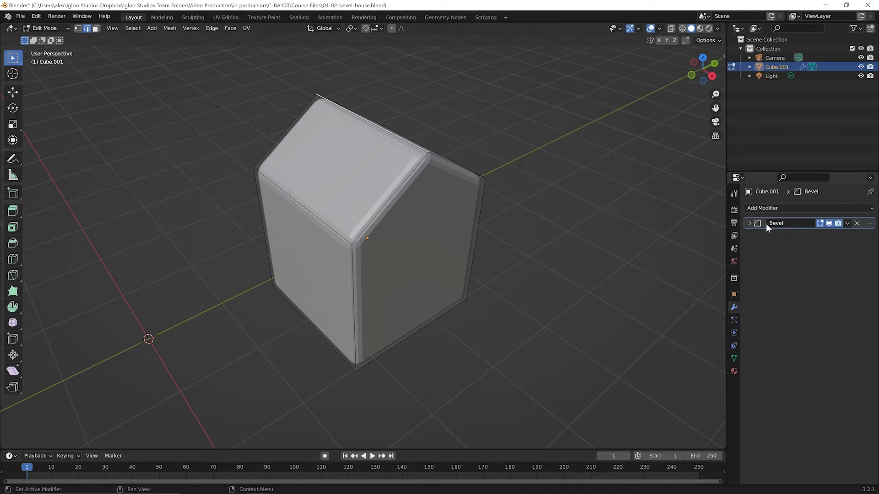
pyautogui.click(828, 224)
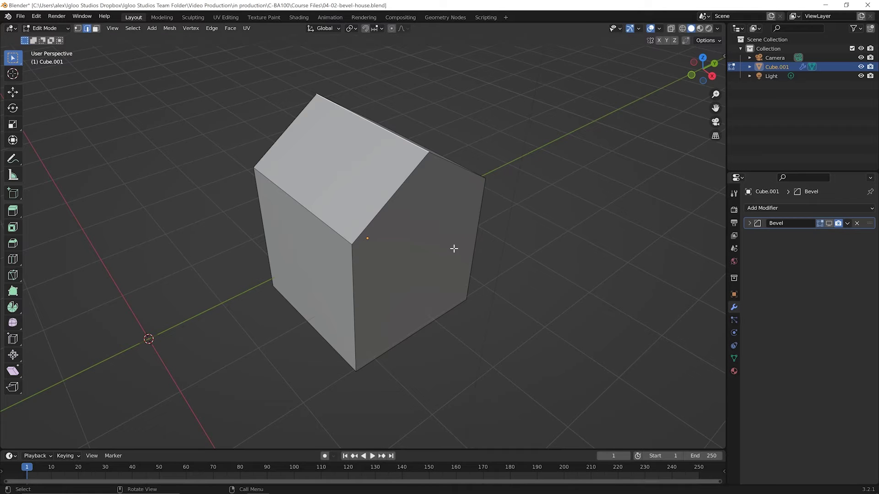
pyautogui.moveTo(441, 235)
pyautogui.mouseDown(button='middle')
pyautogui.moveTo(405, 251)
pyautogui.moveTo(435, 237)
pyautogui.moveTo(440, 245)
pyautogui.mouseUp(button='middle')
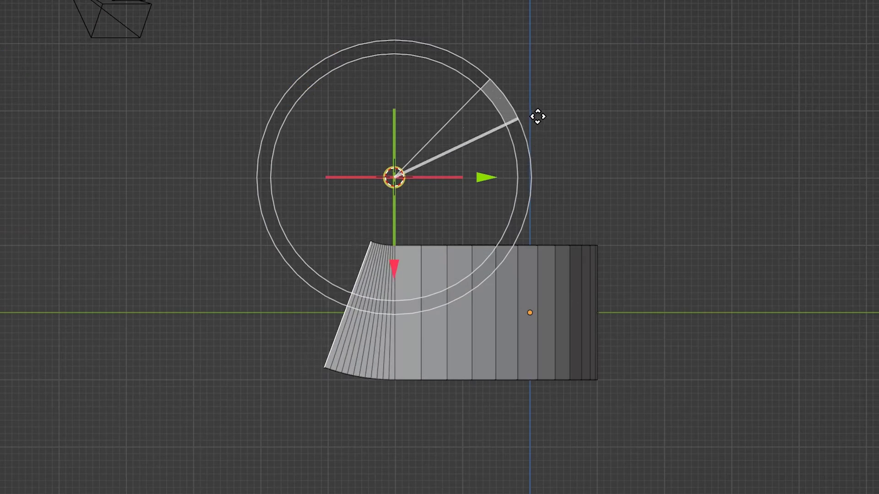
# Watch the Blender Academy promo insert of scattered spheres
pyautogui.moveTo(536, 117); pyautogui.dragTo(542, 174)
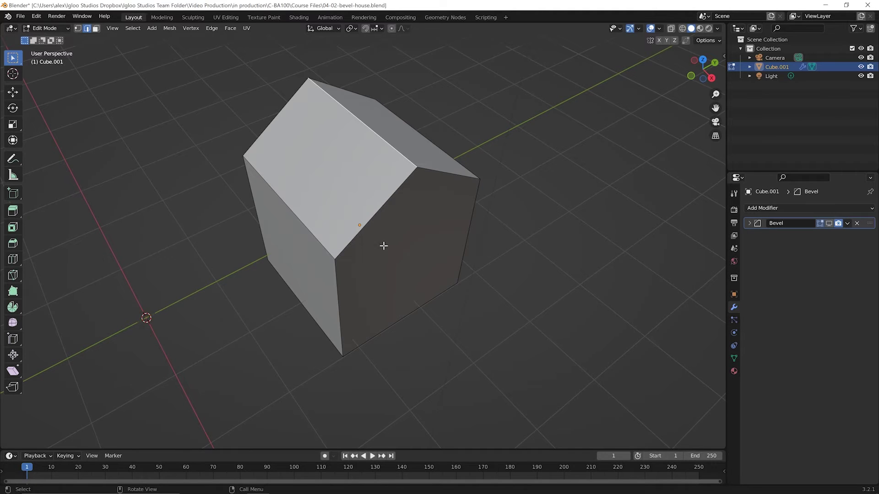
pyautogui.scroll(2, 351, 245)
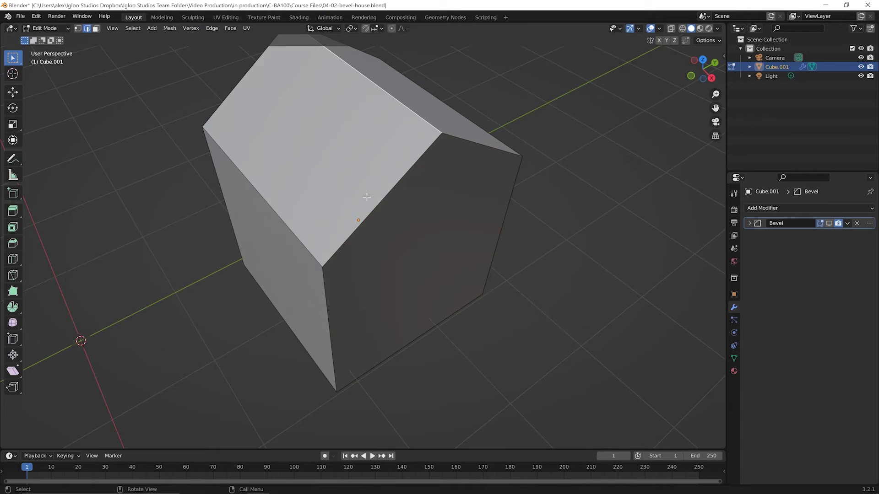
pyautogui.scroll(-3, 418, 224)
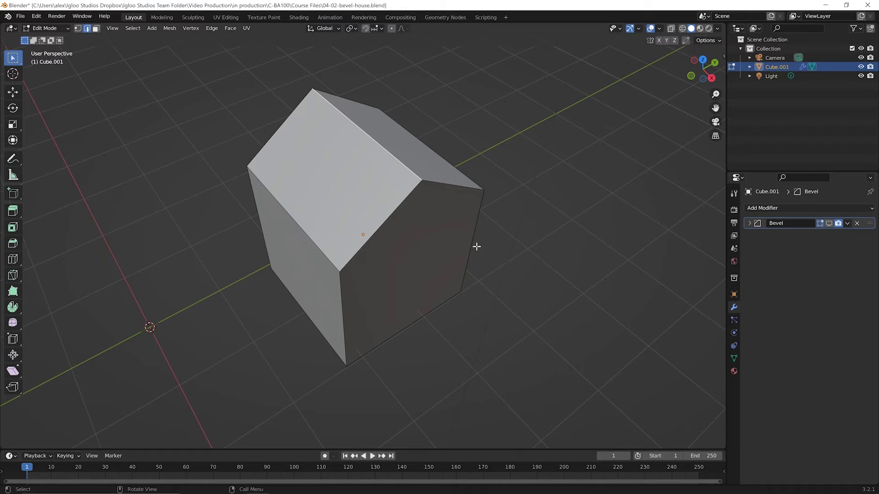
pyautogui.press('Tab')
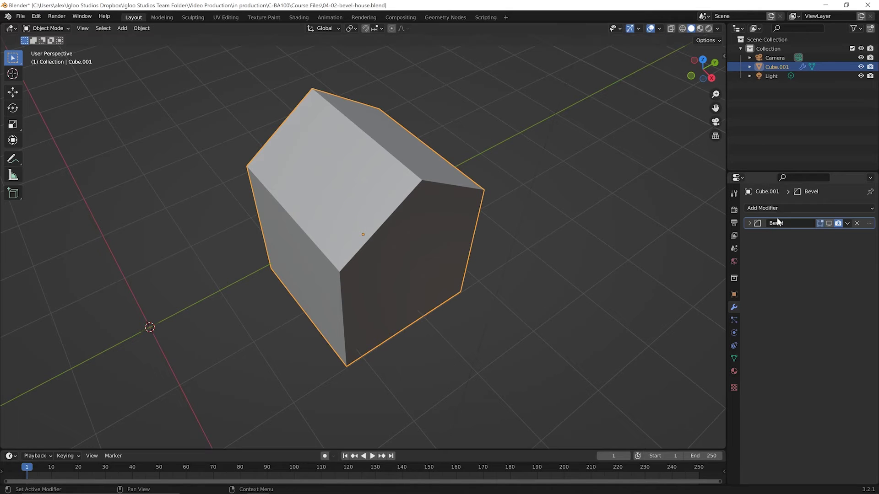
# Re-enable the Bevel viewport display and apply the Bevel modifier to Cube.001
pyautogui.click(829, 224)
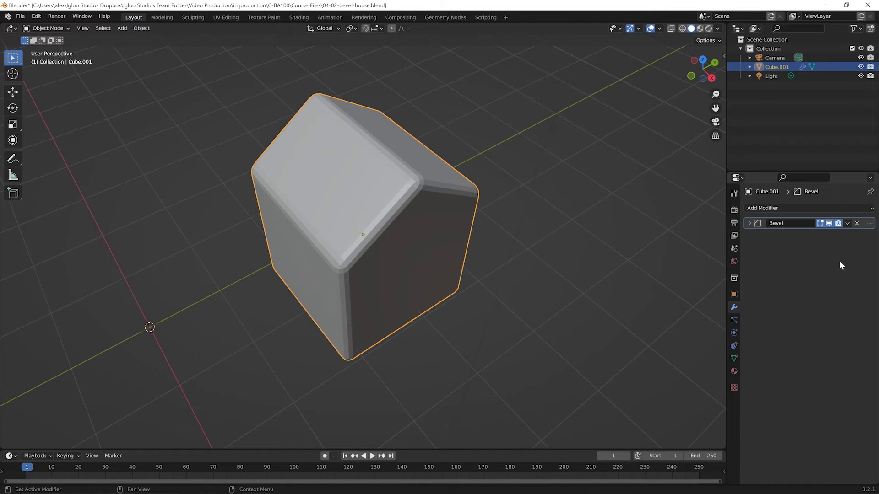
pyautogui.click(846, 224)
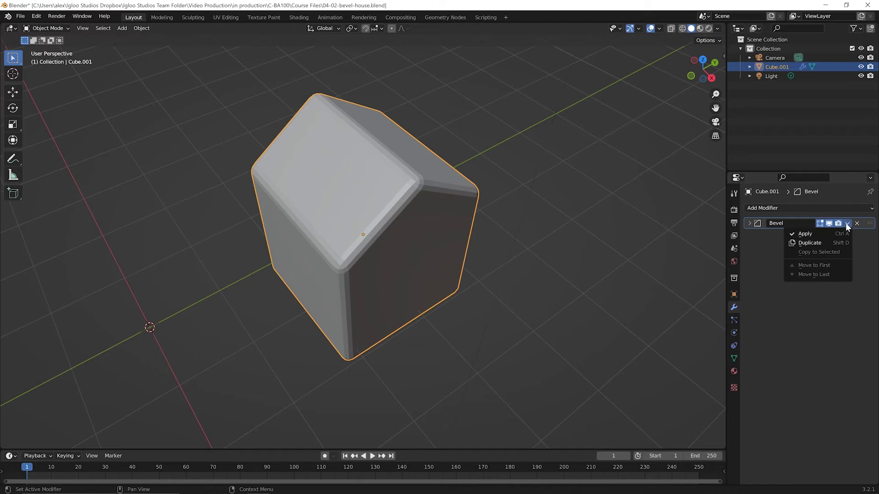
pyautogui.click(809, 233)
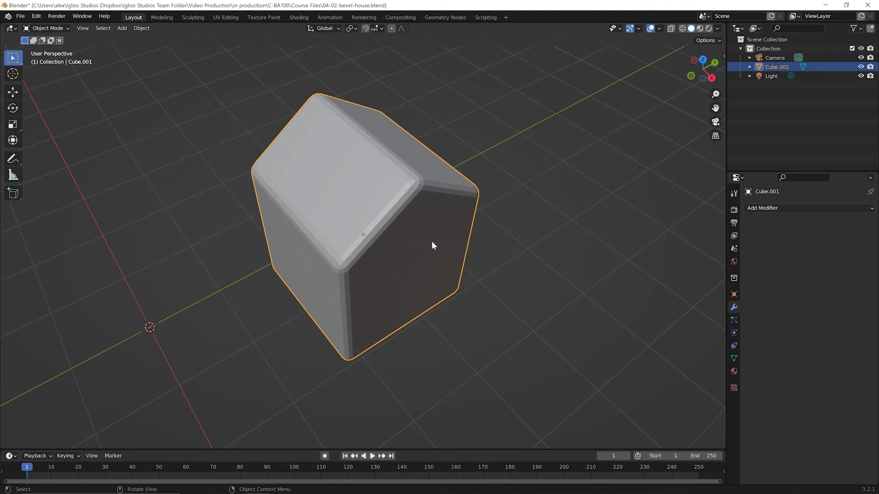
# Enter Edit Mode on Cube.001 and orbit to a lower side view of the new edge loops
pyautogui.press('Tab')
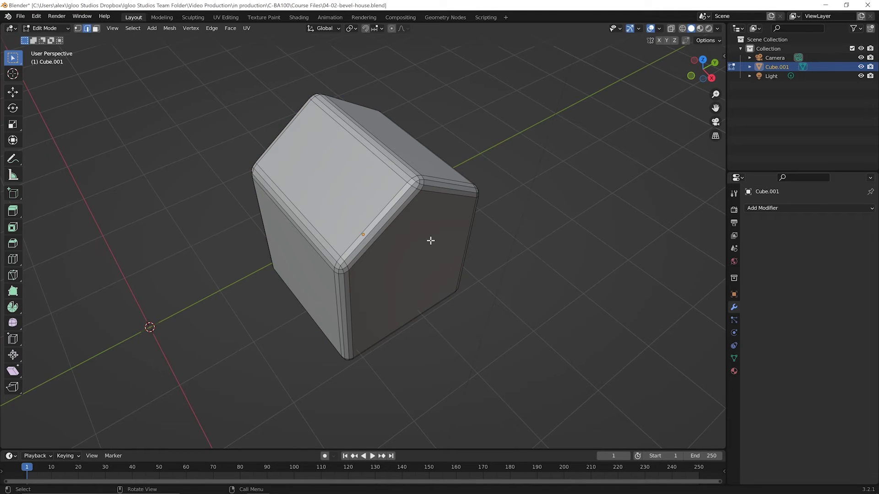
pyautogui.scroll(-1, 406, 199)
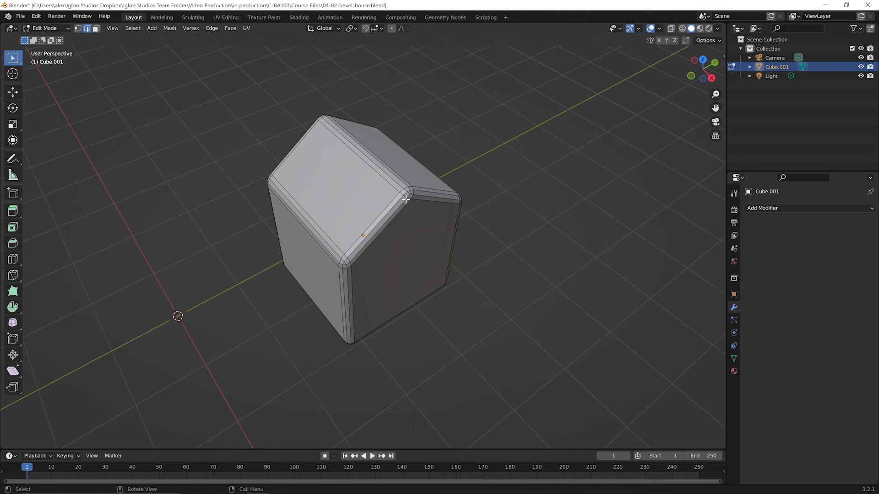
pyautogui.scroll(2, 406, 199)
pyautogui.moveTo(405, 199); pyautogui.dragTo(396, 182, button='middle')
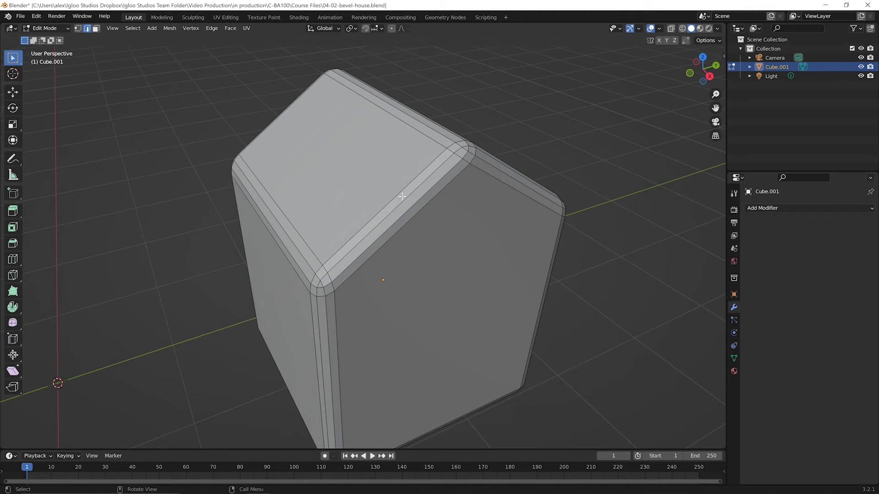
# Switch to face select and select the three bevel strips along the roof edge
pyautogui.press('3')
pyautogui.press('shift')
pyautogui.keyDown('shift'); pyautogui.click(402, 198); pyautogui.keyUp('shift')
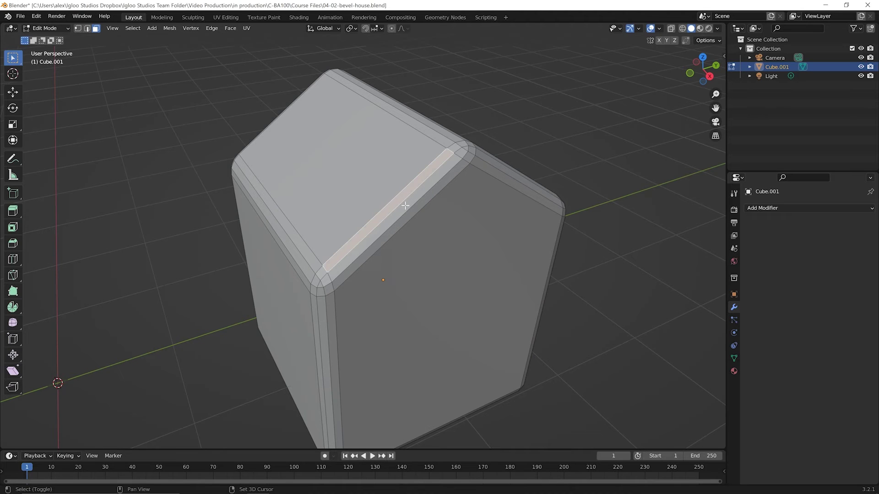
pyautogui.keyDown('shift'); pyautogui.click(408, 208); pyautogui.keyUp('shift')
pyautogui.keyDown('shift'); pyautogui.click(415, 211); pyautogui.keyUp('shift')
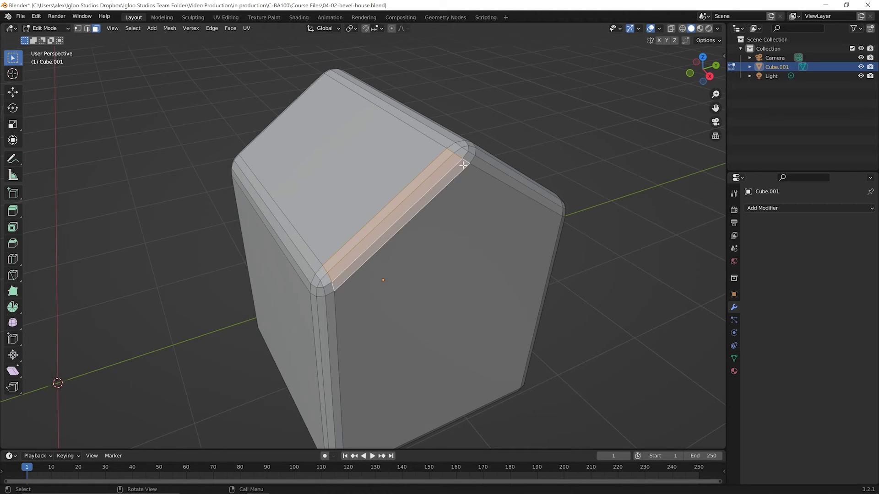
# Add the rounded roof-corner faces and the bevel strip along the other roof slope
pyautogui.moveTo(463, 163); pyautogui.dragTo(364, 184, button='middle')
pyautogui.press('shift')
pyautogui.keyDown('shift'); pyautogui.click(375, 184); pyautogui.keyUp('shift')
pyautogui.keyDown('shift'); pyautogui.click(389, 182); pyautogui.keyUp('shift')
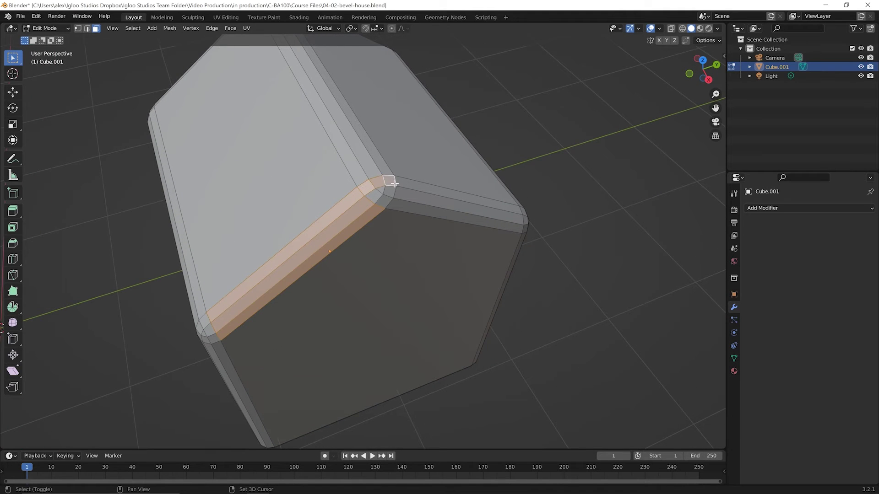
pyautogui.keyDown('shift'); pyautogui.click(389, 193); pyautogui.keyUp('shift')
pyautogui.keyDown('shift'); pyautogui.click(375, 197); pyautogui.keyUp('shift')
pyautogui.keyDown('shift'); pyautogui.click(385, 204); pyautogui.keyUp('shift')
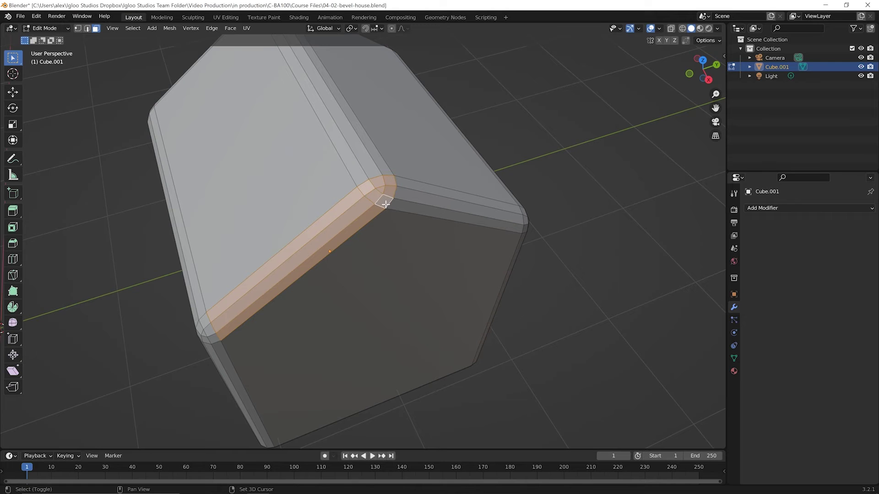
pyautogui.keyDown('shift'); pyautogui.click(409, 191); pyautogui.keyUp('shift')
# Add the small corner faces at the roof ridge to the selection
pyautogui.moveTo(406, 180); pyautogui.dragTo(421, 184, button='middle')
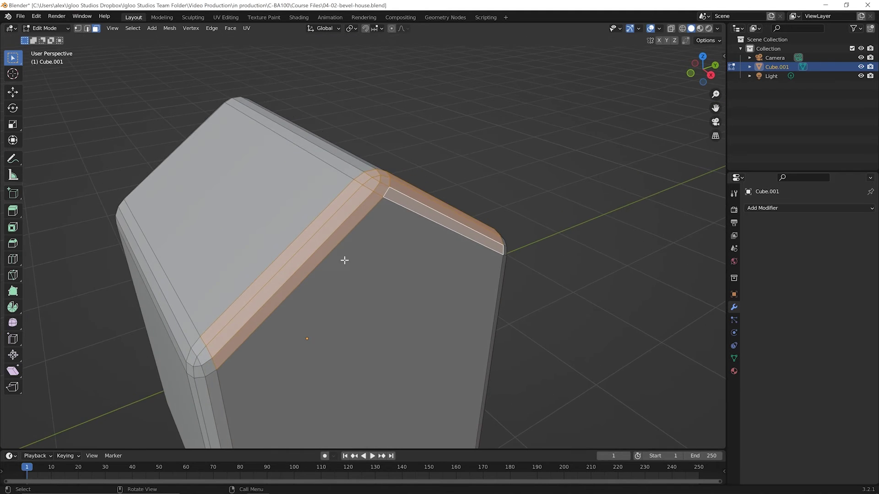
pyautogui.keyDown('shift'); pyautogui.moveTo(344, 260); pyautogui.dragTo(414, 165, button='middle'); pyautogui.keyUp('shift')
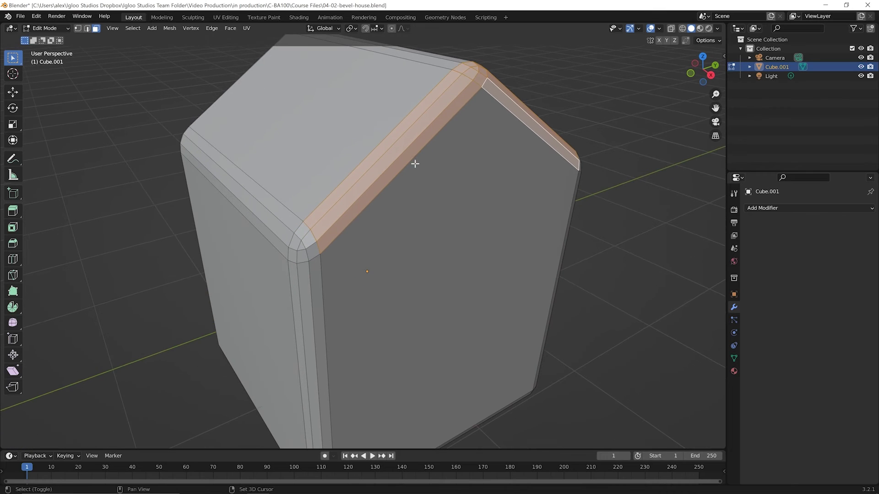
pyautogui.keyDown('shift'); pyautogui.click(302, 233); pyautogui.keyUp('shift')
pyautogui.keyDown('shift'); pyautogui.click(307, 253); pyautogui.keyUp('shift')
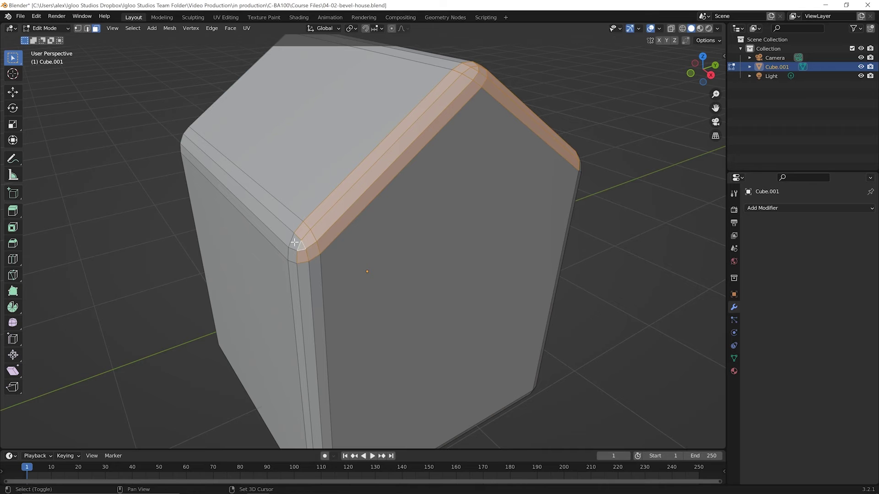
pyautogui.keyDown('shift'); pyautogui.click(294, 244); pyautogui.keyUp('shift')
pyautogui.keyDown('shift'); pyautogui.click(293, 257); pyautogui.keyUp('shift')
# Add the remaining corner faces at the eave corner to the selection
pyautogui.moveTo(396, 227); pyautogui.dragTo(361, 227, button='middle')
pyautogui.scroll(-2, 361, 227)
pyautogui.moveTo(469, 239); pyautogui.dragTo(362, 228, button='middle')
pyautogui.scroll(3, 362, 228)
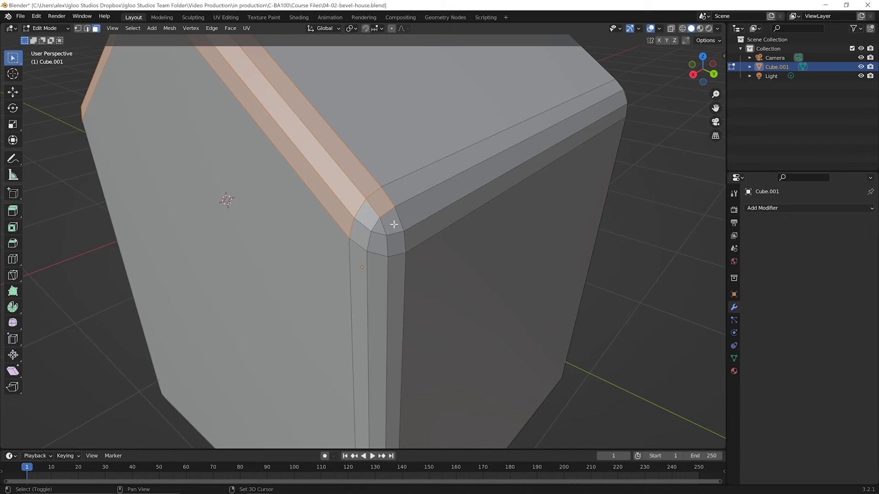
pyautogui.keyDown('shift'); pyautogui.click(395, 235); pyautogui.keyUp('shift')
pyautogui.keyDown('shift'); pyautogui.click(390, 225); pyautogui.keyUp('shift')
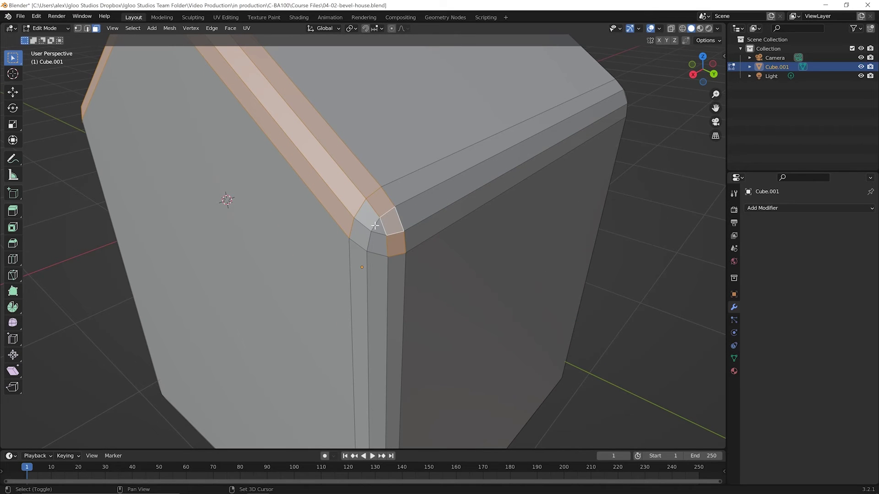
pyautogui.keyDown('shift'); pyautogui.click(374, 242); pyautogui.keyUp('shift')
pyautogui.keyDown('shift'); pyautogui.click(364, 233); pyautogui.keyUp('shift')
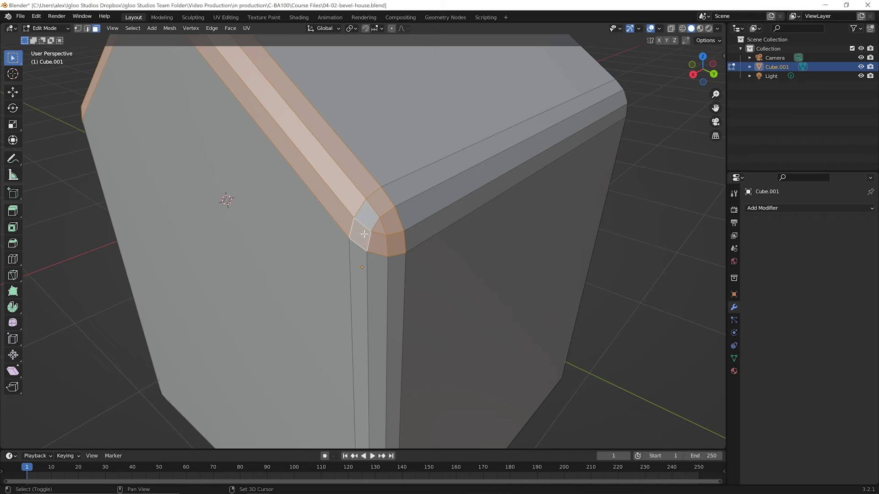
pyautogui.keyDown('shift'); pyautogui.click(367, 217); pyautogui.keyUp('shift')
# Zoom out to the whole house and start moving the selected faces along Z
pyautogui.scroll(-5, 398, 225)
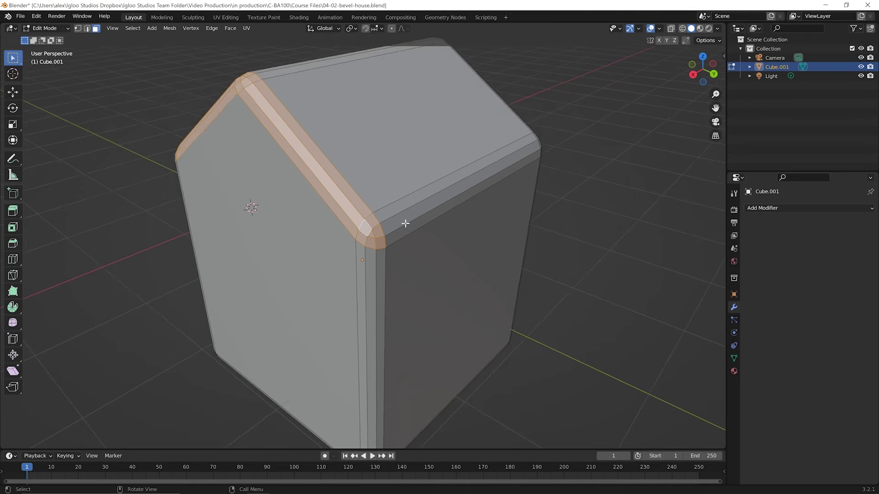
pyautogui.moveTo(404, 225)
pyautogui.mouseDown(button='middle')
pyautogui.moveTo(328, 230)
pyautogui.moveTo(402, 240)
pyautogui.moveTo(337, 270)
pyautogui.moveTo(402, 230)
pyautogui.moveTo(405, 219)
pyautogui.moveTo(403, 231)
pyautogui.moveTo(395, 222)
pyautogui.mouseUp(button='middle')
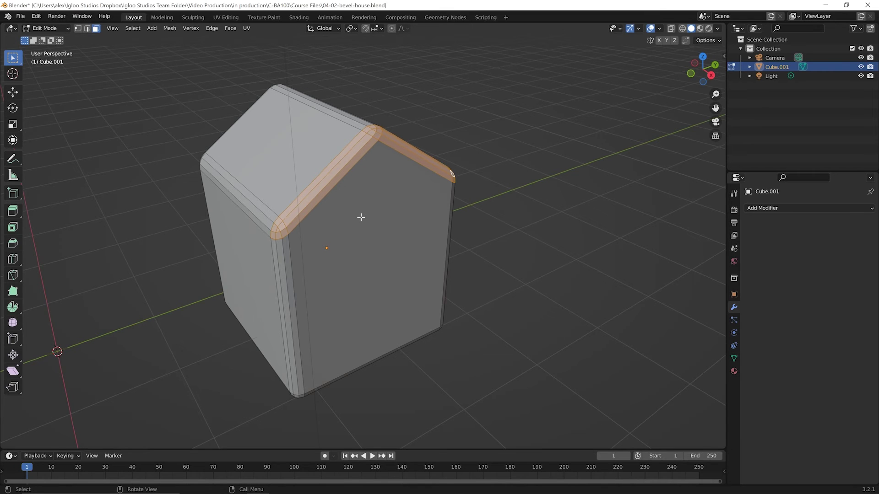
pyautogui.press('g')
pyautogui.press('z')
pyautogui.press('z')
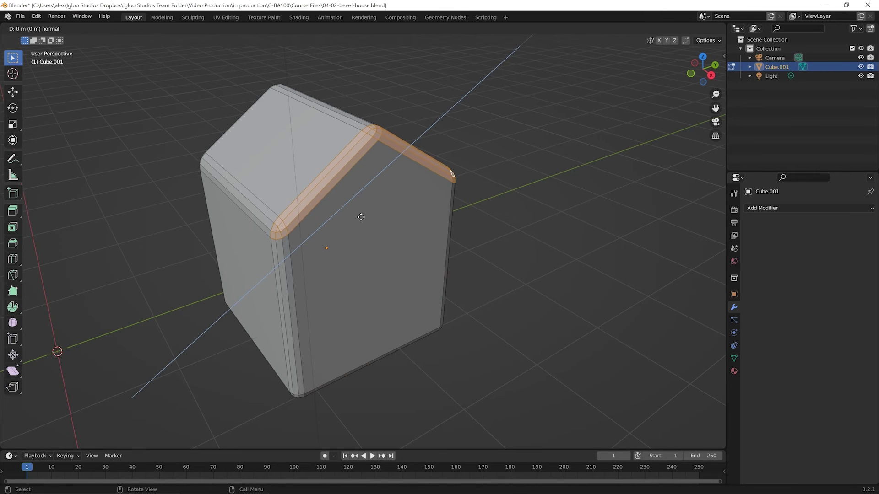
# Push the selected roof-edge faces out along X into an overhang, then inspect the roof edge-on
pyautogui.press('x')
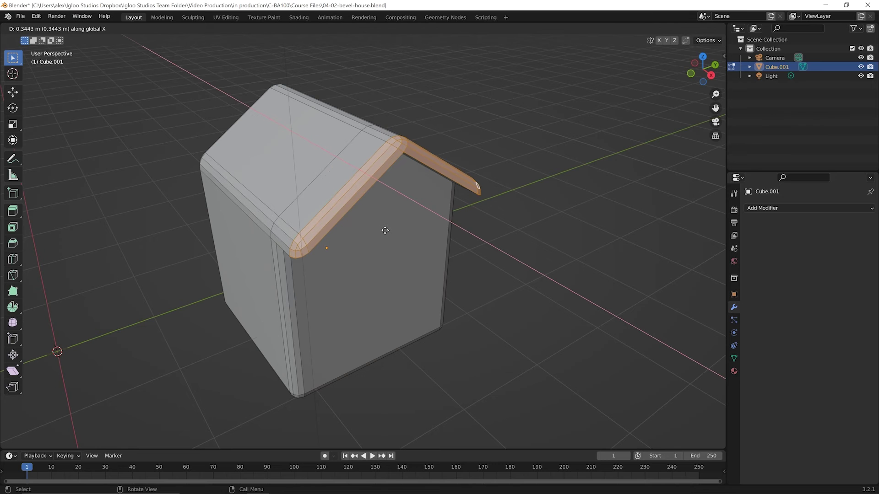
pyautogui.click(384, 230)
pyautogui.moveTo(435, 240); pyautogui.dragTo(462, 229, button='middle')
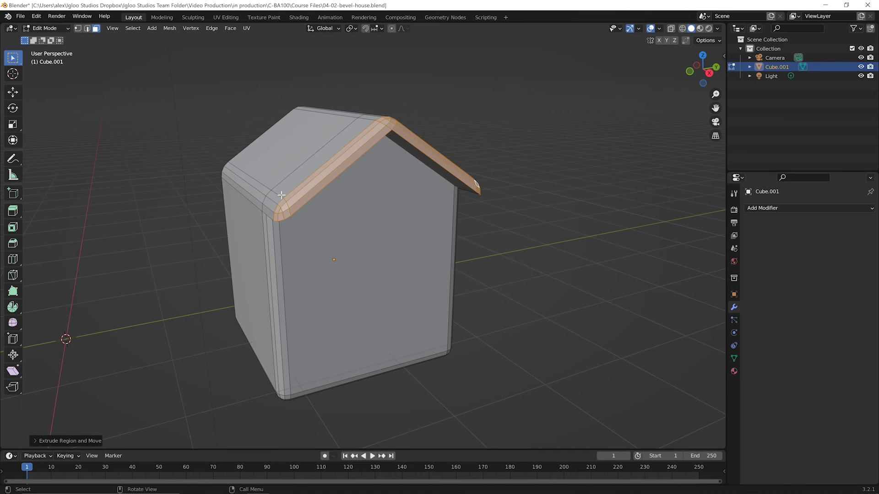
pyautogui.moveTo(235, 235); pyautogui.dragTo(267, 251, button='middle')
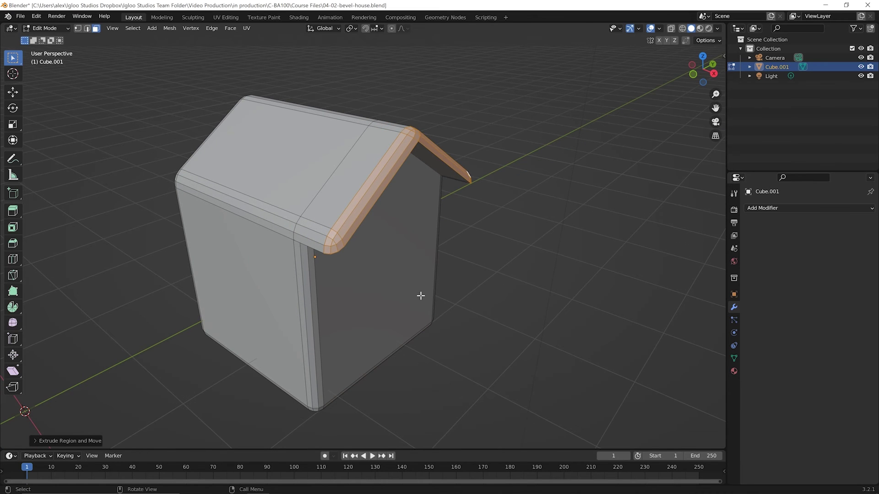